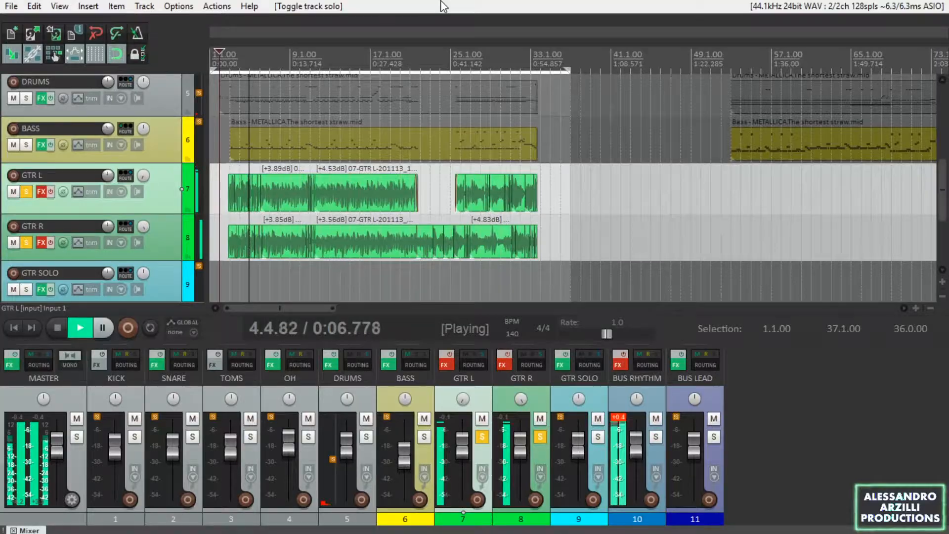
Step: Lower the BUS RHYTHM volume fader slightly while the soloed guitars play, and stop playback
{"action": "left_click_drag", "start_coordinate": [636, 441], "coordinate": [638, 447]}
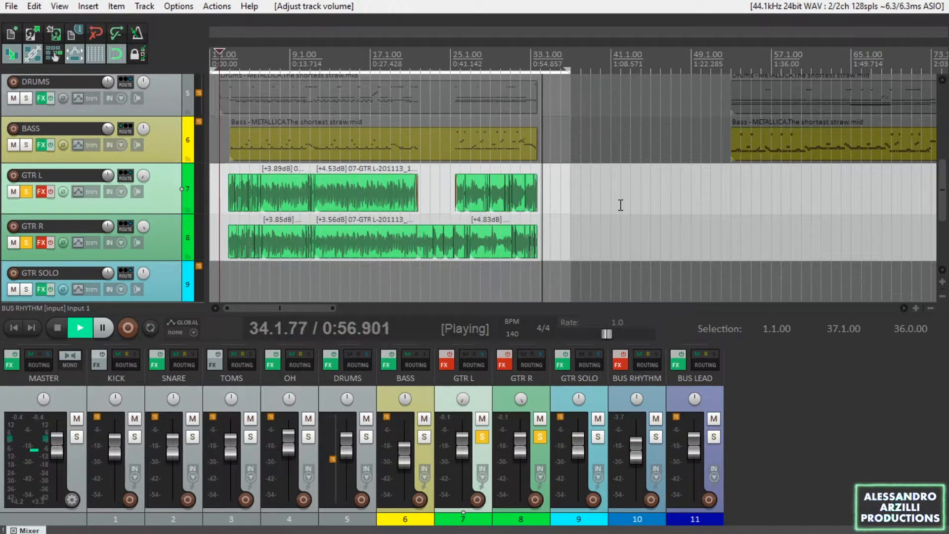
{"action": "key", "text": "space"}
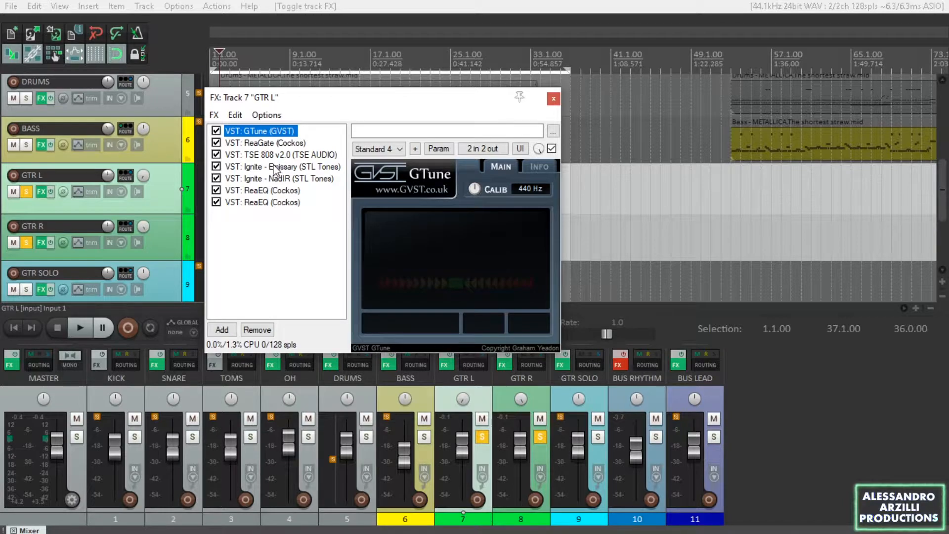
Step: Go through the GTR L effects chain from ReaGate via TSE 808, Emissary and NadIR to both ReaEQ instances, examining their settings
{"action": "left_click", "coordinate": [266, 143]}
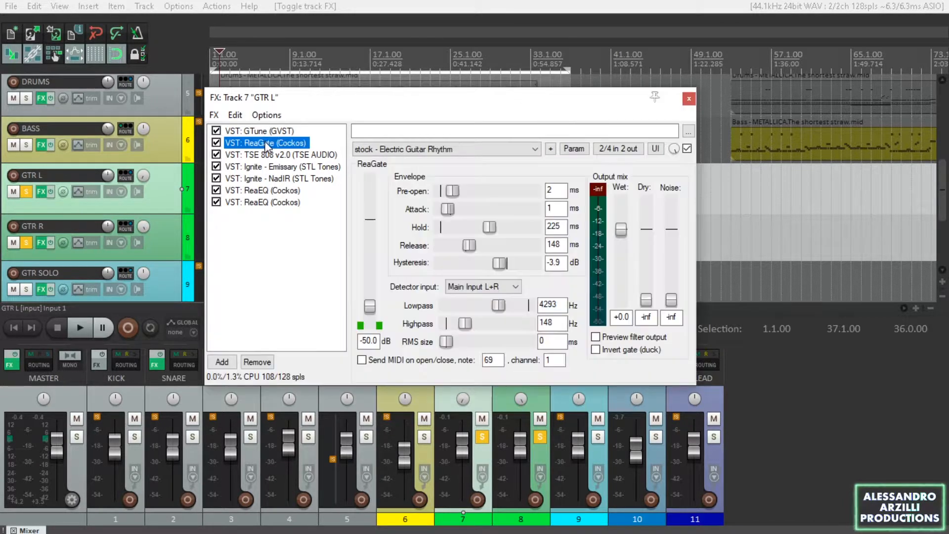
{"action": "key", "text": "Down"}
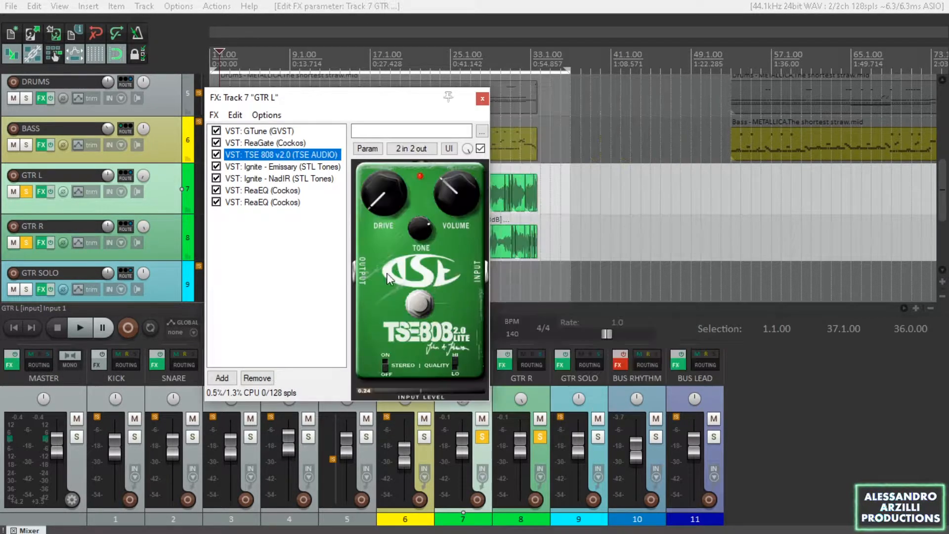
{"action": "key", "text": "Down"}
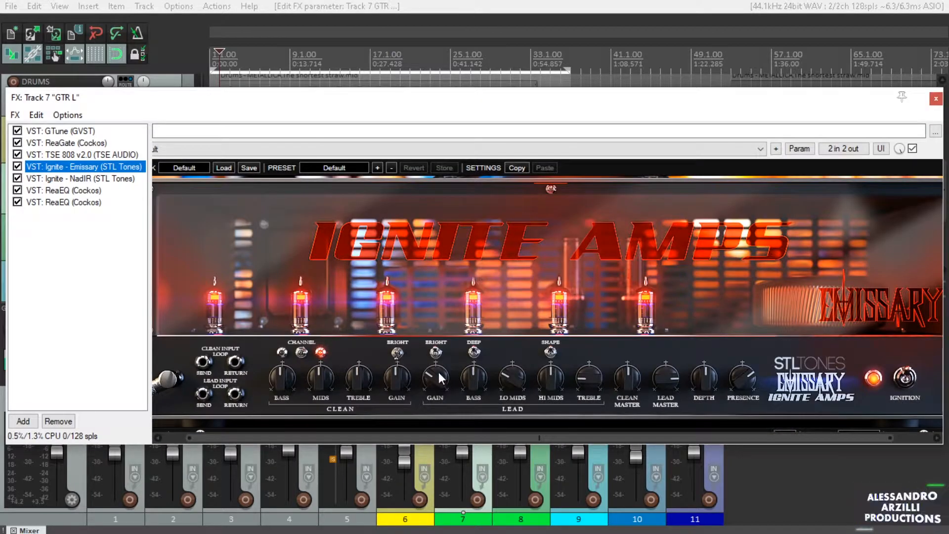
{"action": "key", "text": "Down"}
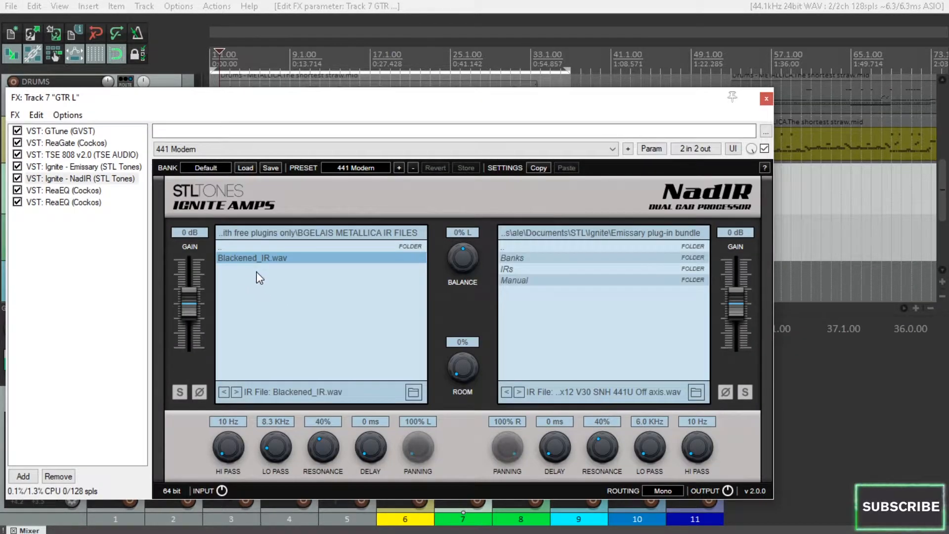
{"action": "key", "text": "Down"}
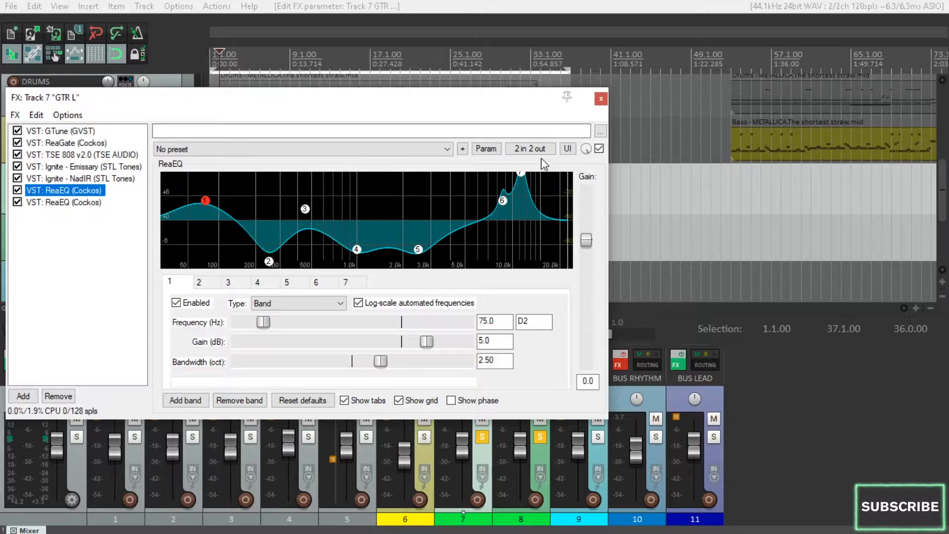
{"action": "key", "text": "Down"}
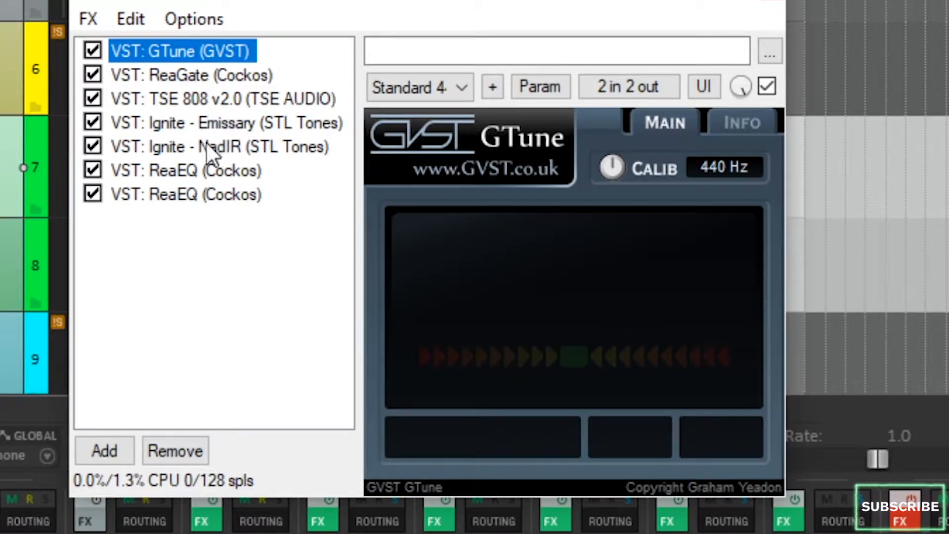
Step: Set the ReaGate threshold on GTR L to -50 dB and open the TSE 808 overdrive's settings
{"action": "key", "text": "Down"}
{"action": "mouse_move", "coordinate": [228, 358]}
{"action": "left_mouse_down"}
{"action": "mouse_move", "coordinate": [235, 343]}
{"action": "mouse_move", "coordinate": [234, 368]}
{"action": "left_mouse_up"}
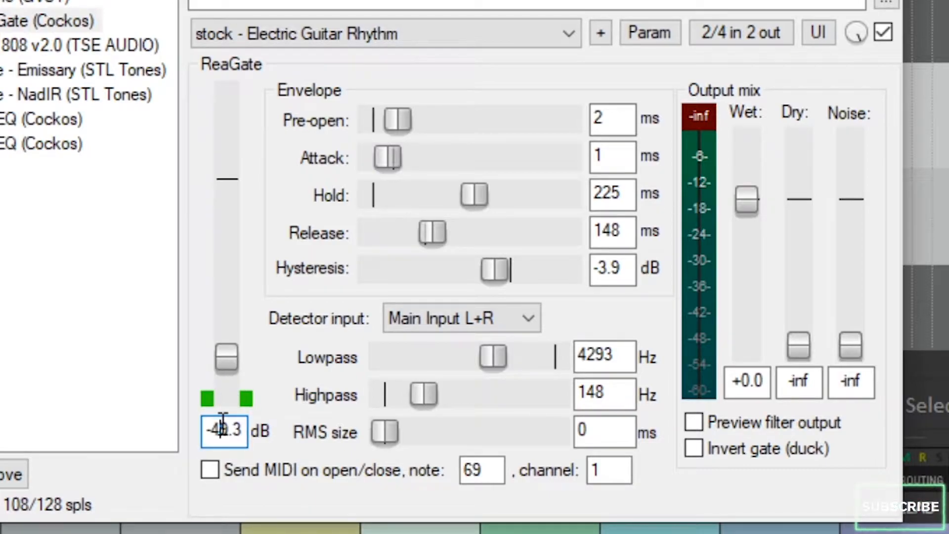
{"action": "key", "text": "BackSpace"}
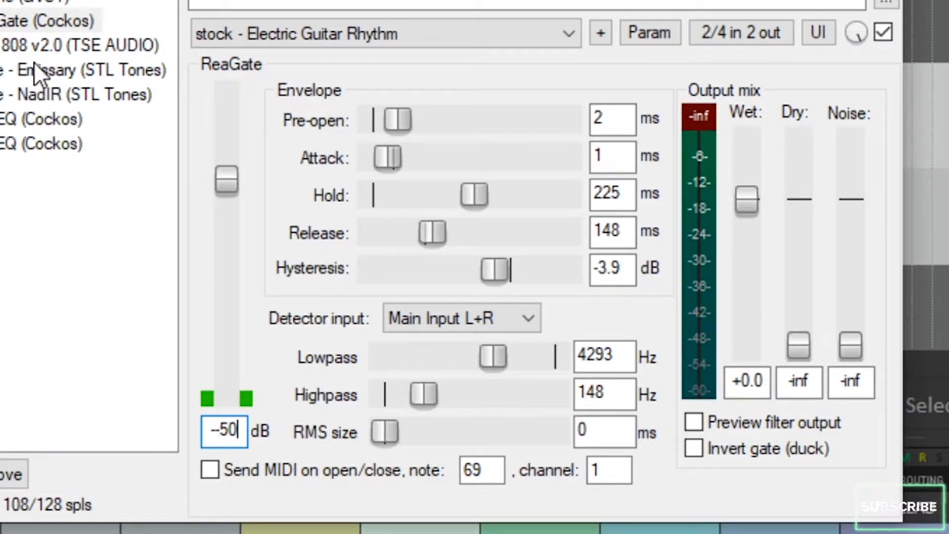
{"action": "left_click", "coordinate": [79, 45]}
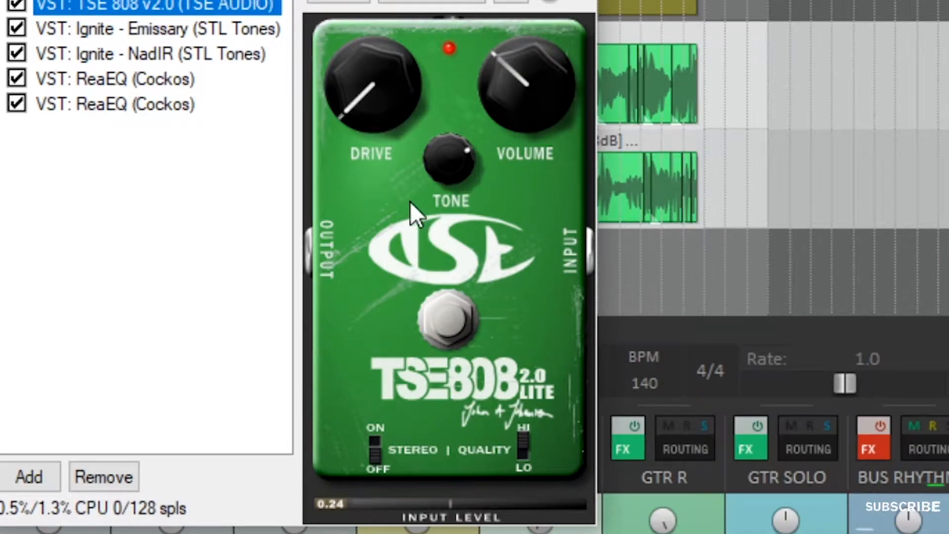
{"action": "left_click", "coordinate": [372, 108]}
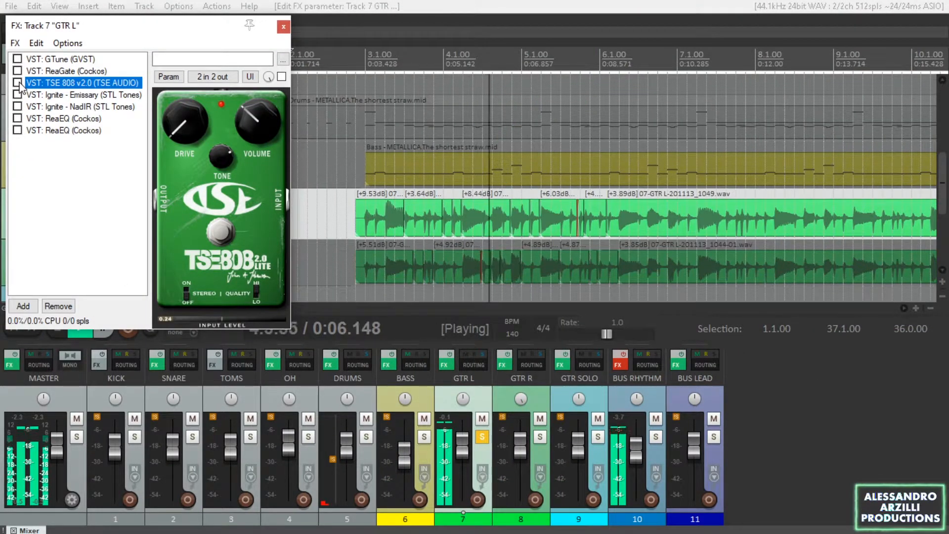
Step: Enable the bypassed TSE 808, Emissary and NadIR plugins on GTR L one after another during playback
{"action": "left_click", "coordinate": [18, 82]}
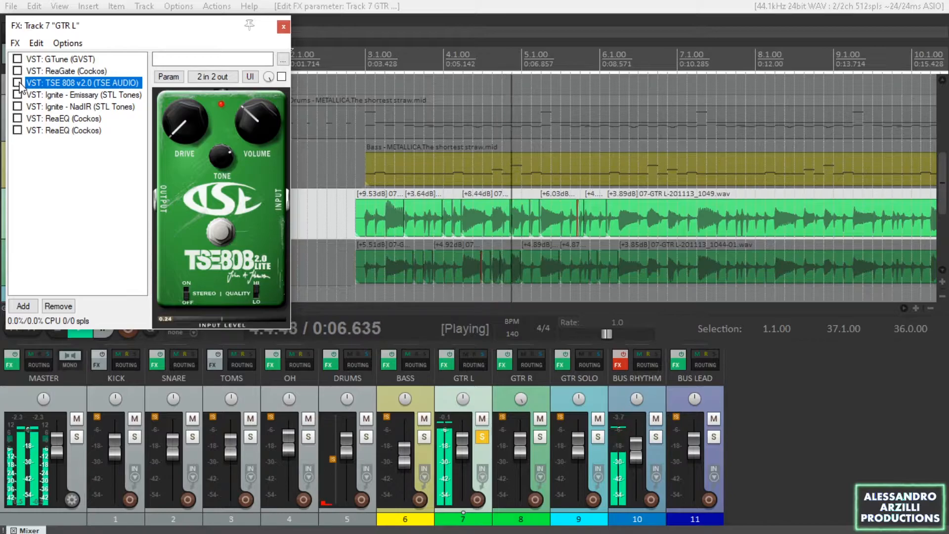
{"action": "left_click", "coordinate": [78, 99]}
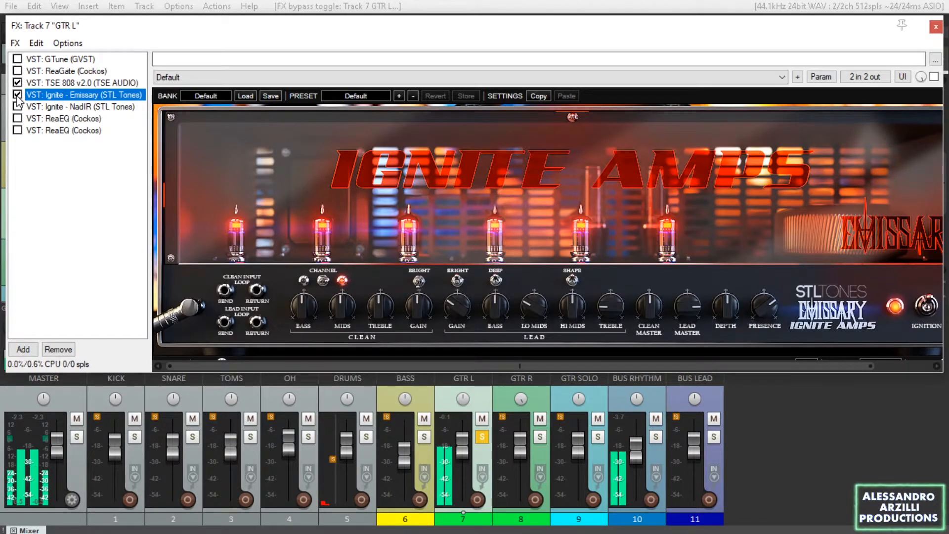
{"action": "left_click", "coordinate": [60, 108]}
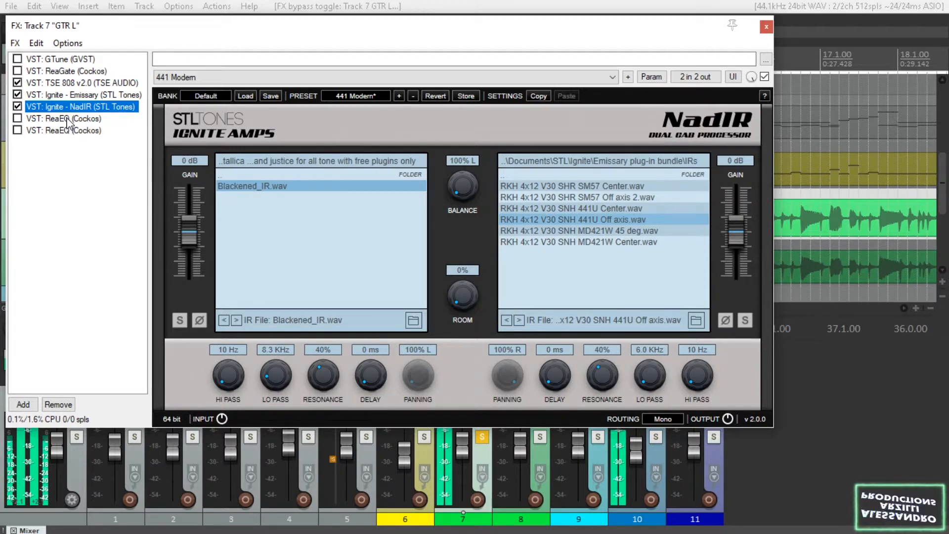
Step: Enable both ReaEQ instances on GTR L one after the other and close the track's effects chain
{"action": "left_click", "coordinate": [68, 119]}
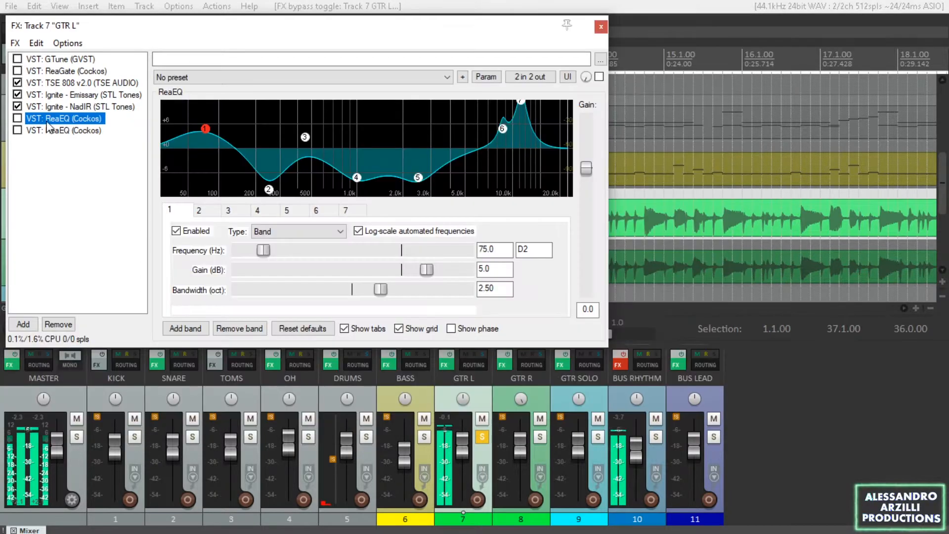
{"action": "left_click", "coordinate": [17, 118]}
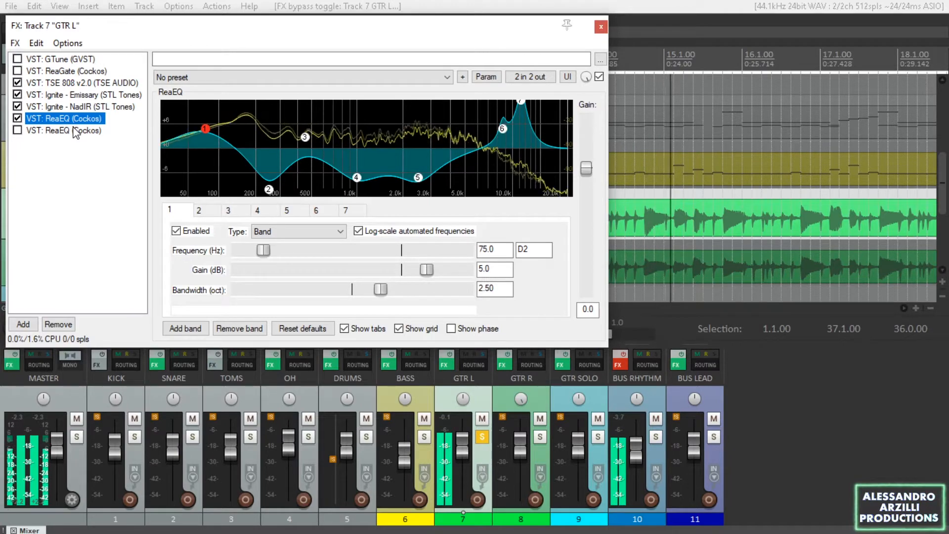
{"action": "left_click", "coordinate": [30, 132]}
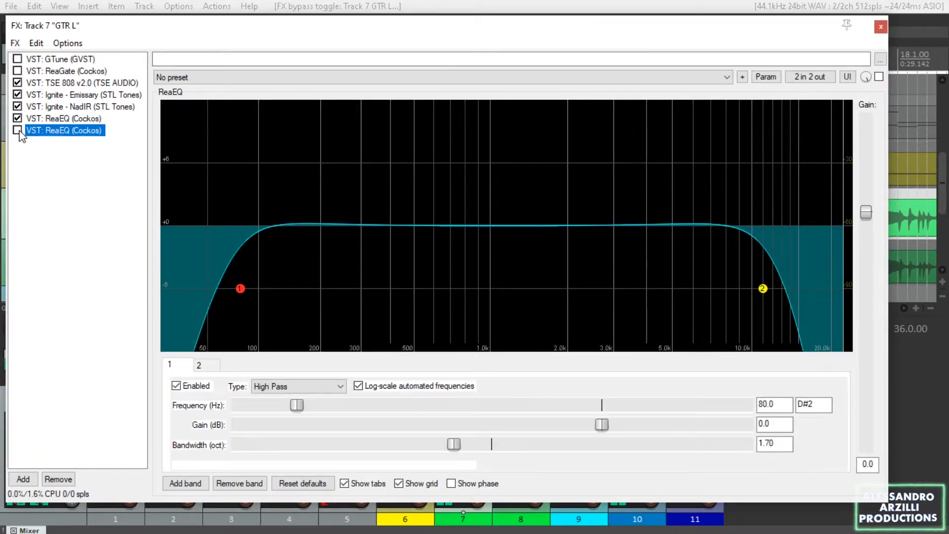
{"action": "left_click", "coordinate": [17, 130]}
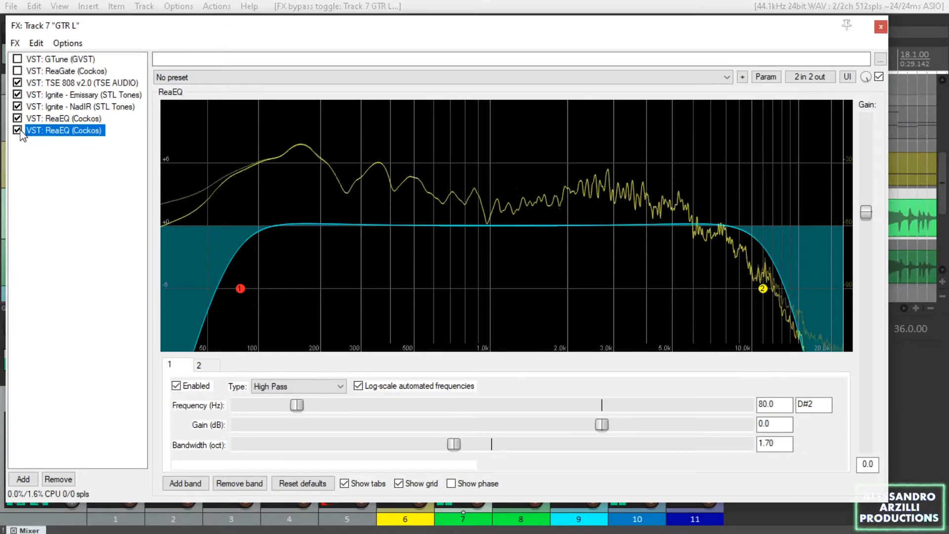
{"action": "left_click", "coordinate": [881, 27]}
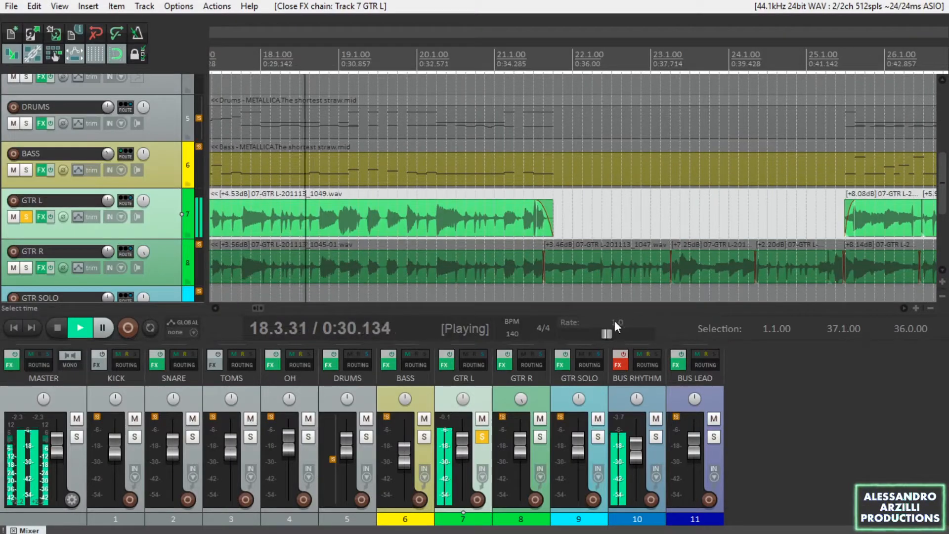
Step: Switch the whole GTR L effects chain off and on repeatedly during playback to compare the dry and processed guitar
{"action": "left_click", "coordinate": [450, 355]}
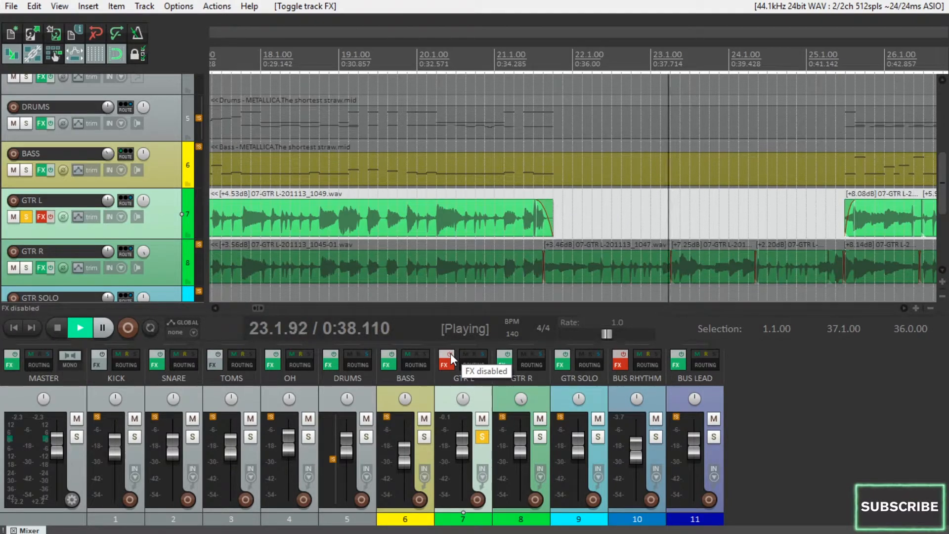
{"action": "left_click", "coordinate": [449, 353]}
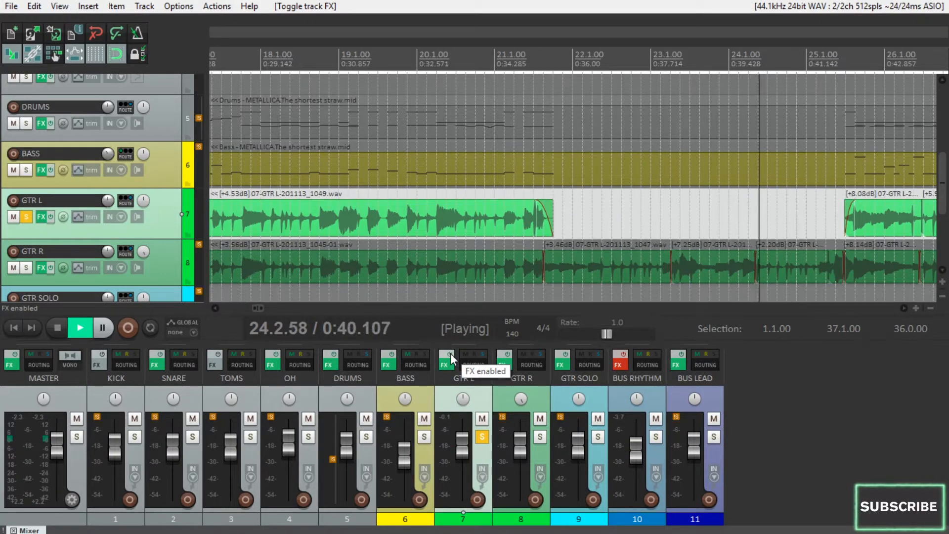
{"action": "left_click", "coordinate": [450, 353]}
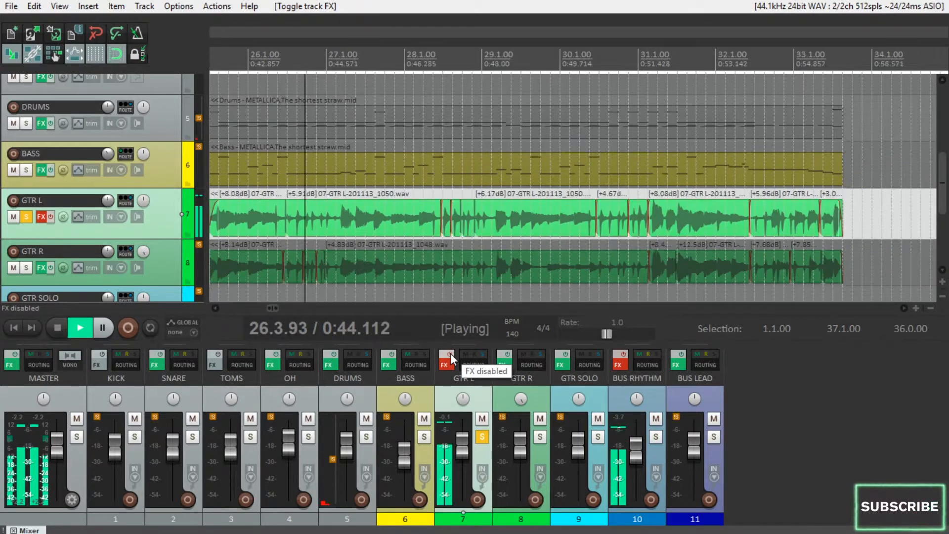
{"action": "left_click", "coordinate": [449, 353]}
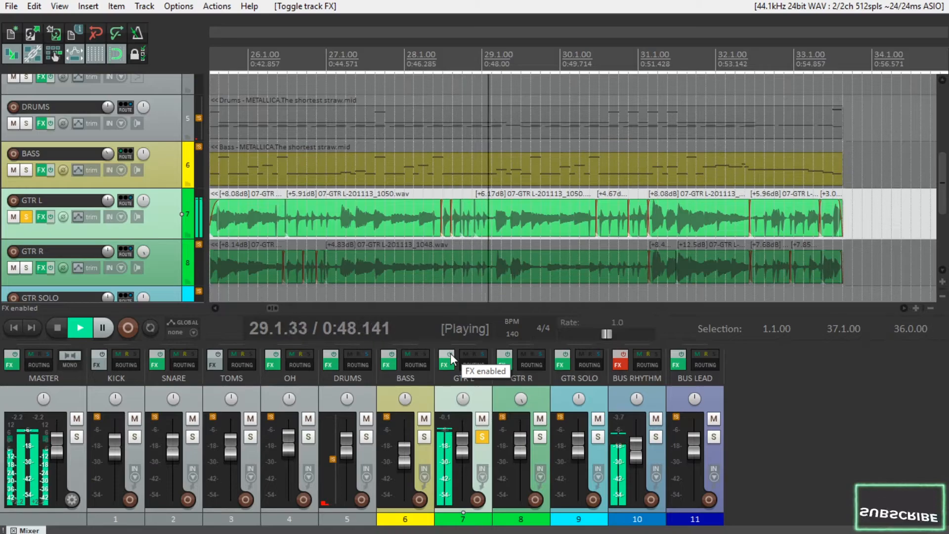
{"action": "left_click", "coordinate": [449, 353]}
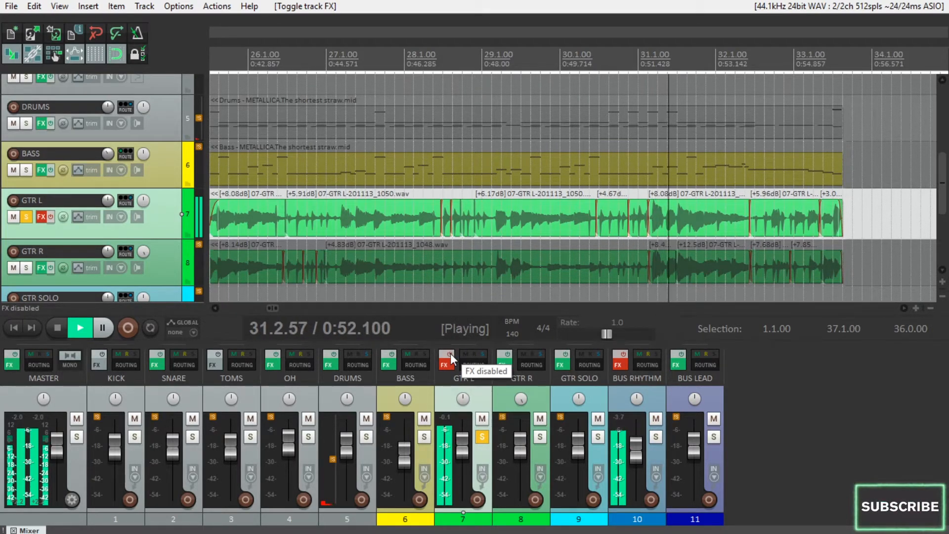
{"action": "left_click", "coordinate": [450, 353]}
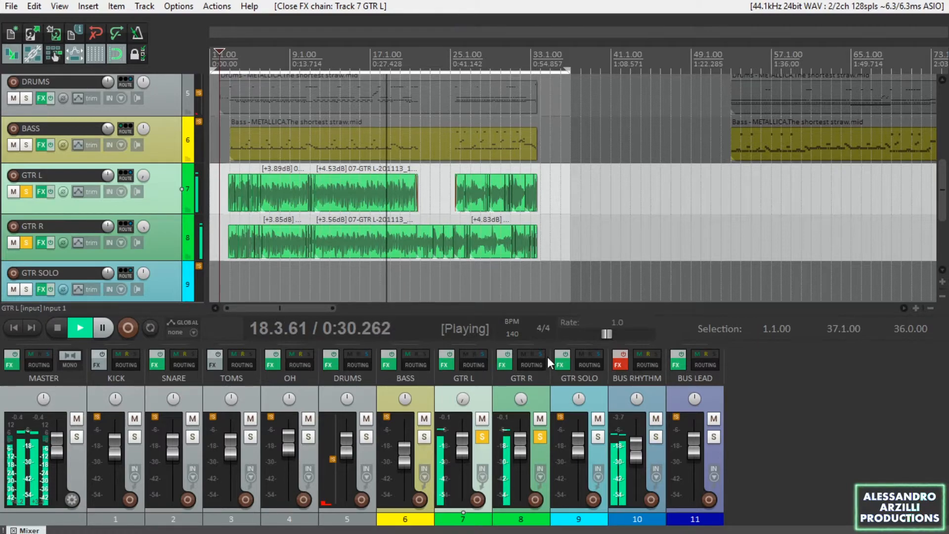
Step: Turn off solo on the GTR L and GTR R tracks during playback
{"action": "left_click", "coordinate": [483, 438]}
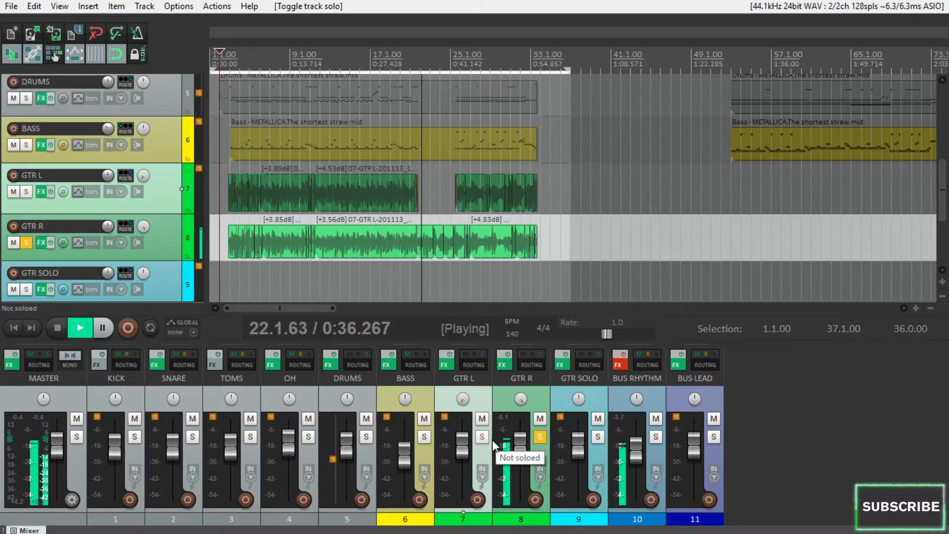
{"action": "left_click", "coordinate": [543, 439]}
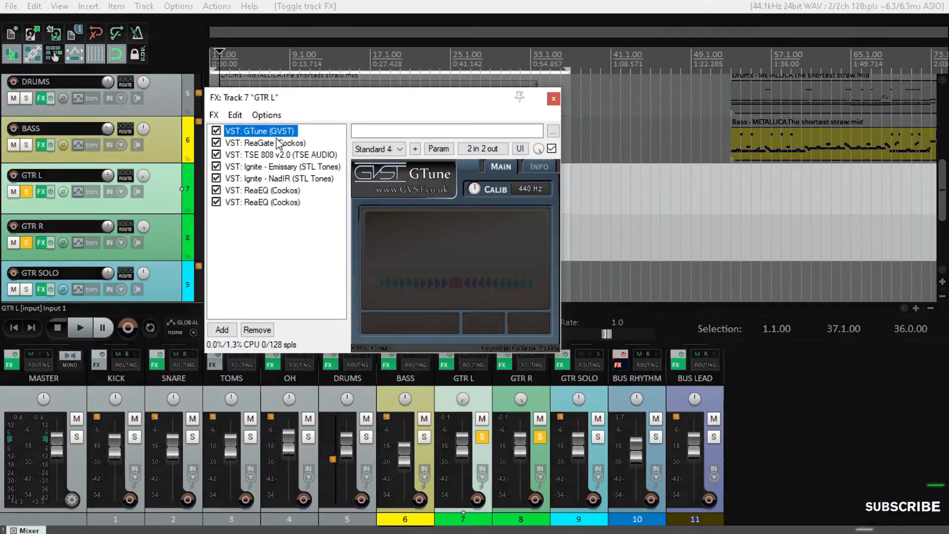
Step: Review the ReaGate and TSE 808 settings in the GTR L effects chain
{"action": "left_click", "coordinate": [265, 143]}
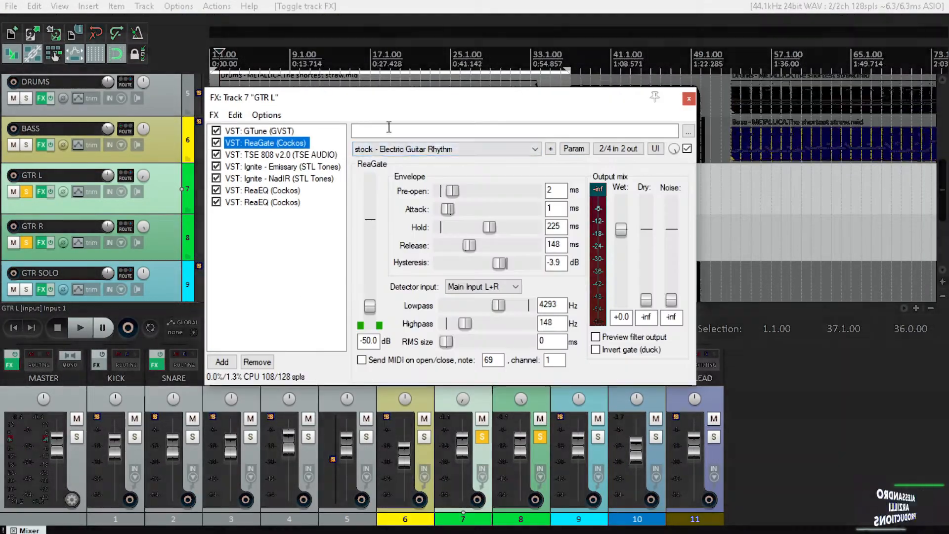
{"action": "left_click", "coordinate": [279, 155]}
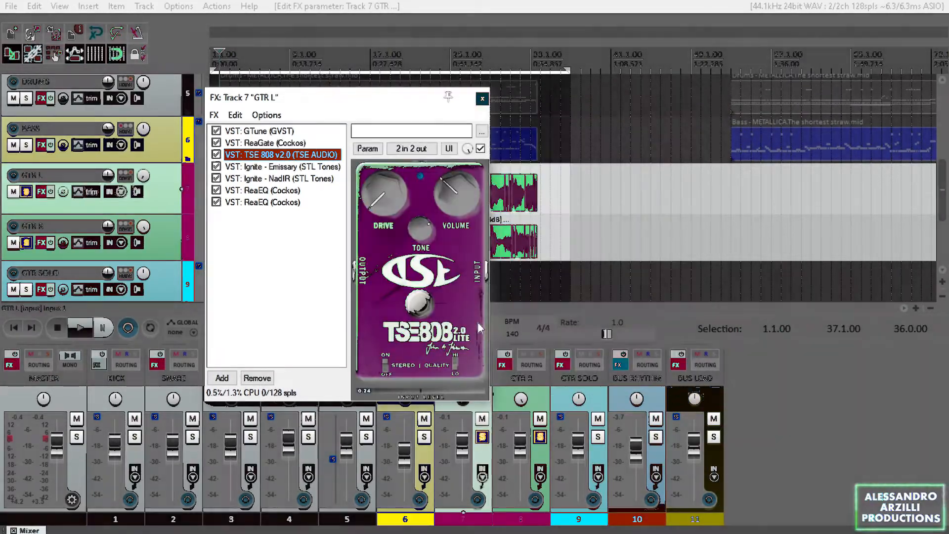